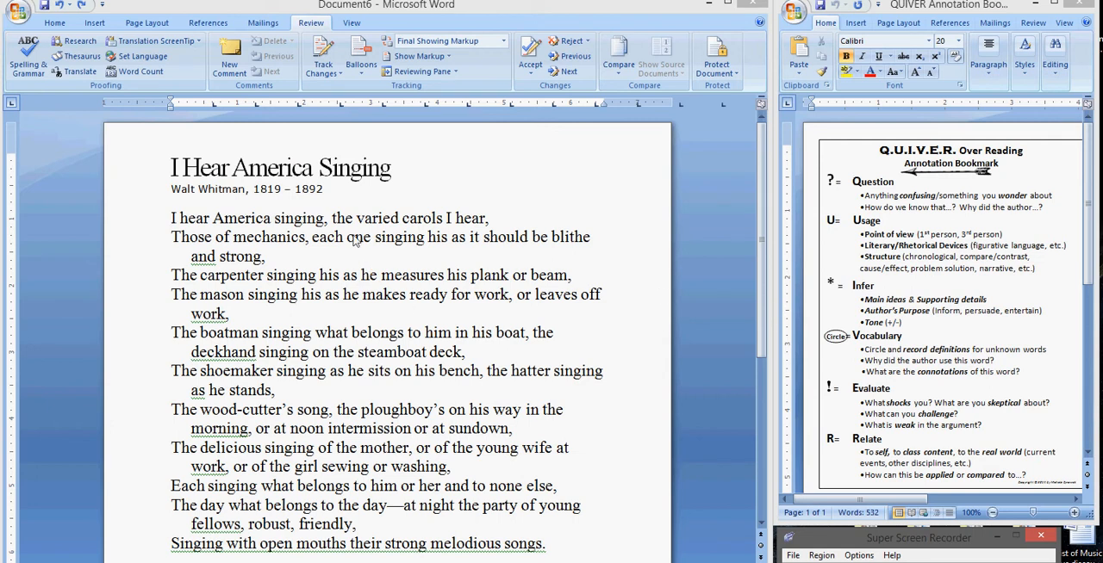
Step: Add a comment to the poem's title reading "*This is an interesting title because I never thought about America singing as one."
{"action": "left_click", "coordinate": [177, 167]}
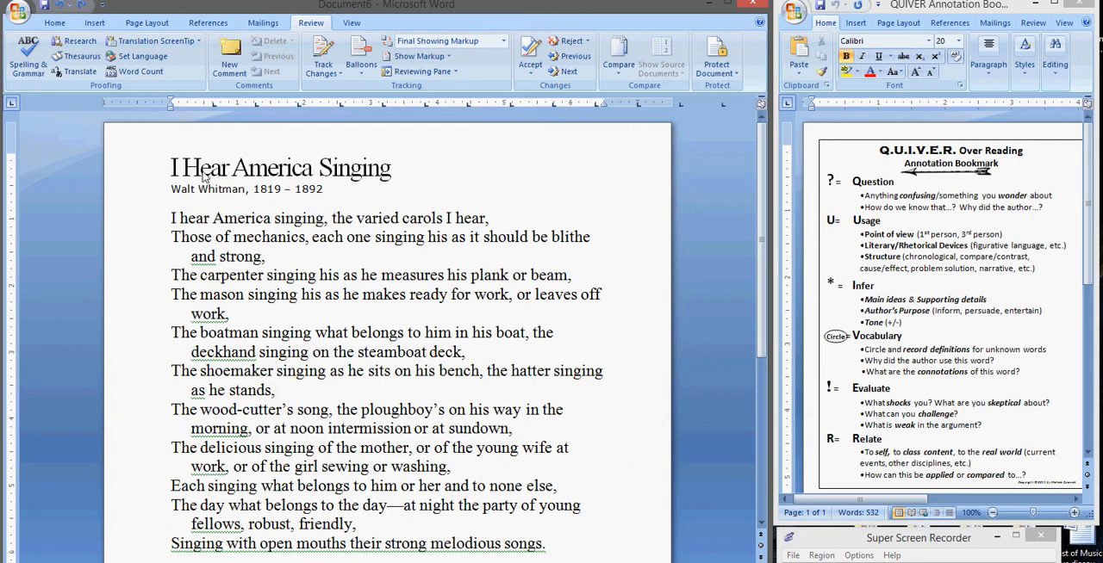
{"action": "left_click", "coordinate": [174, 168]}
{"action": "left_click_drag", "start_coordinate": [173, 167], "coordinate": [383, 178]}
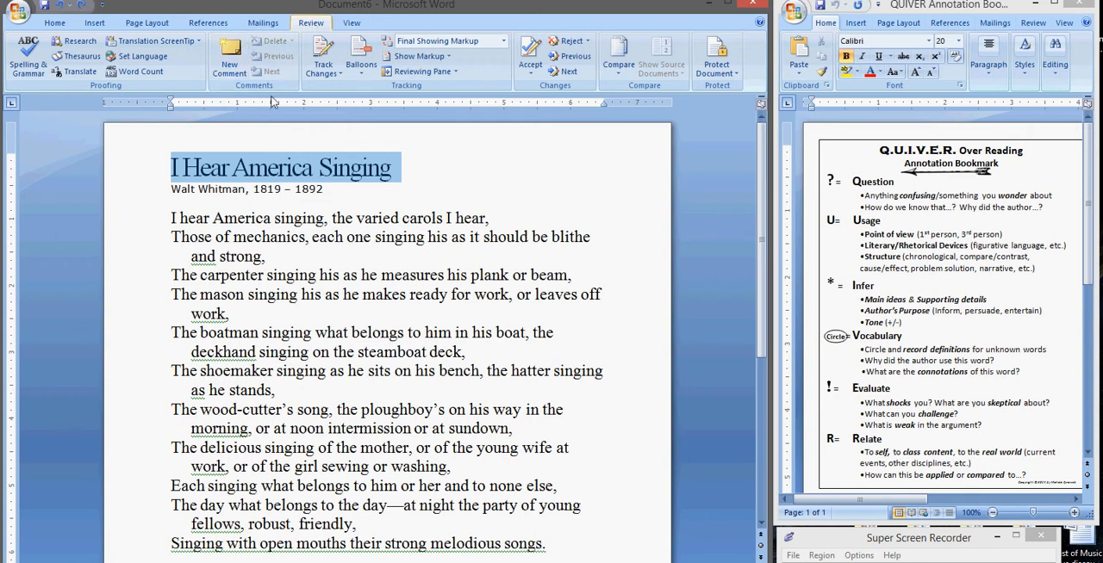
{"action": "left_click", "coordinate": [226, 72]}
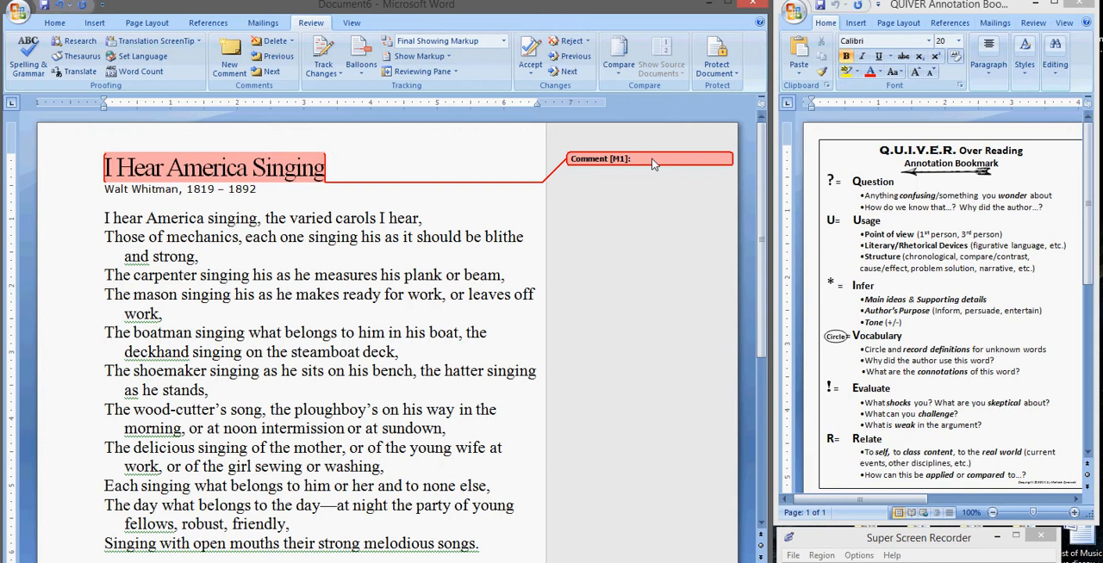
{"action": "type", "text": "*This is an interesting title because I n"}
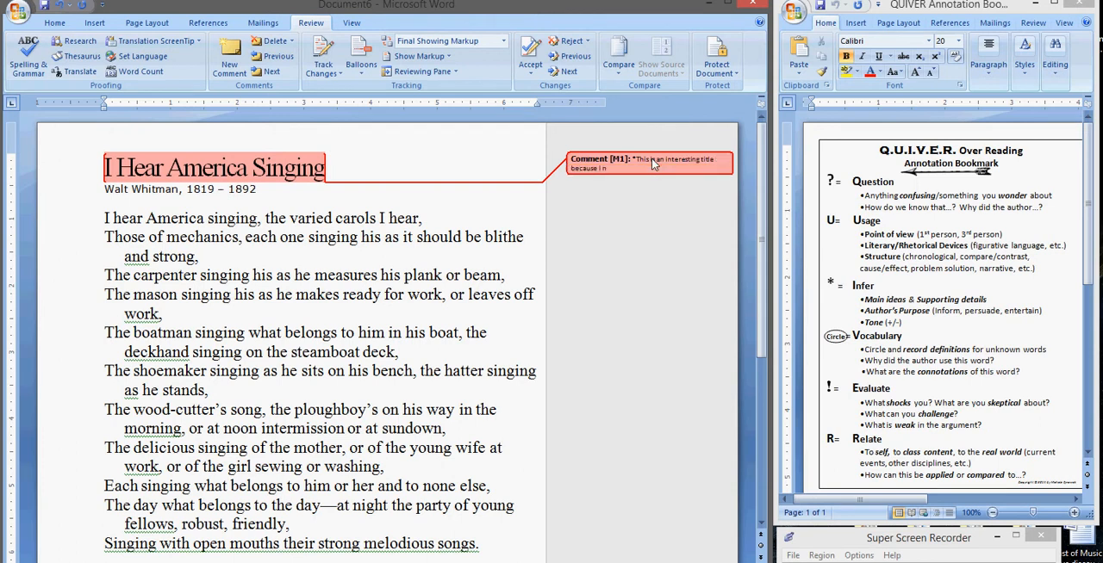
{"action": "type", "text": "ever thought about America singing as one."}
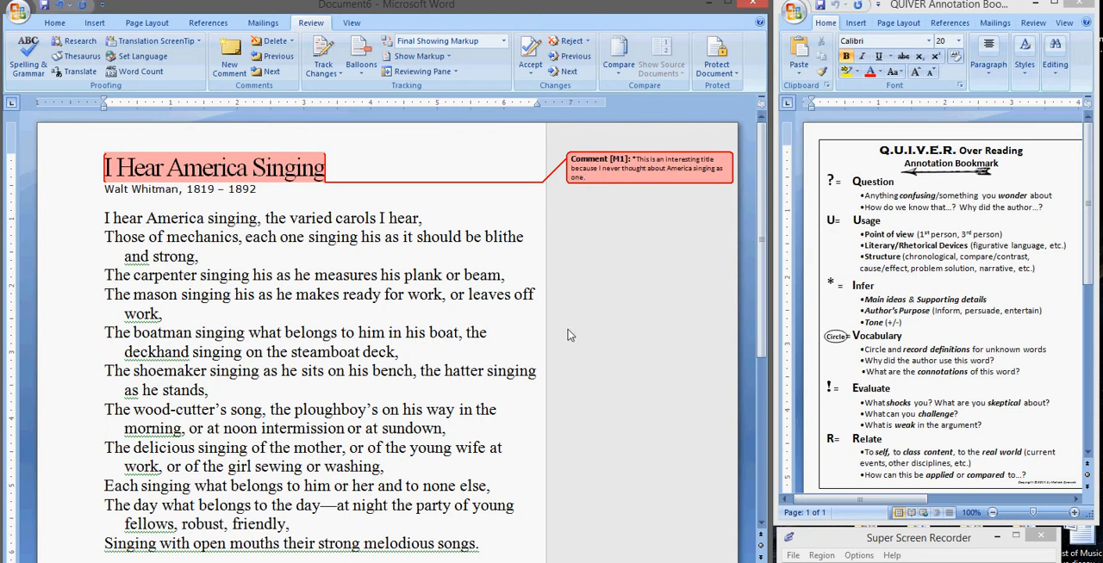
Step: Check the definition of "blithe" on Dictionary.com and comment on that word in the poem with "This word means Joyous"
{"action": "left_click_drag", "start_coordinate": [486, 244], "coordinate": [527, 243]}
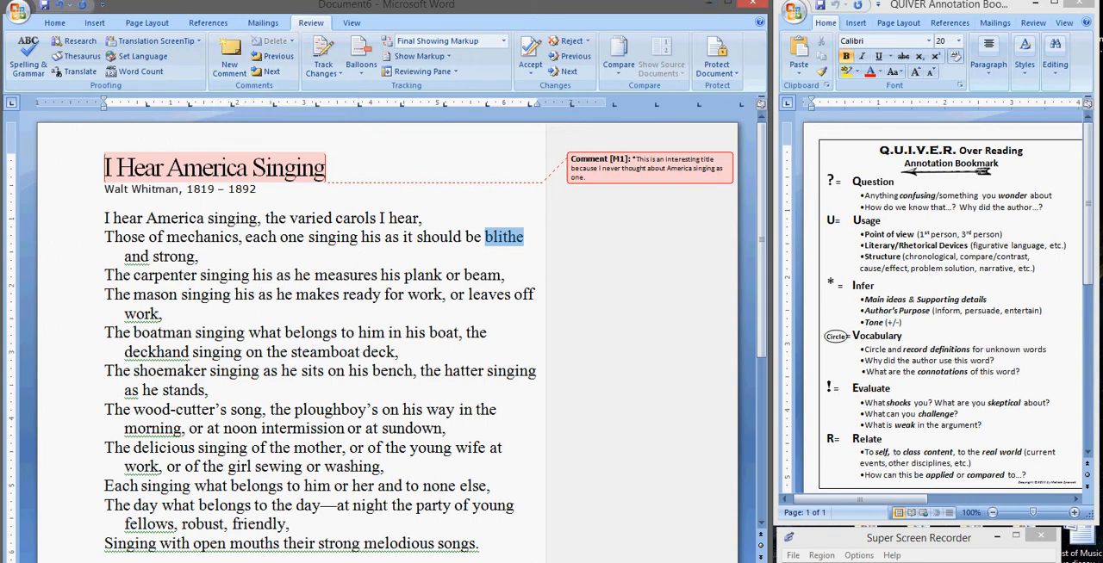
{"action": "key", "text": "alt+Tab"}
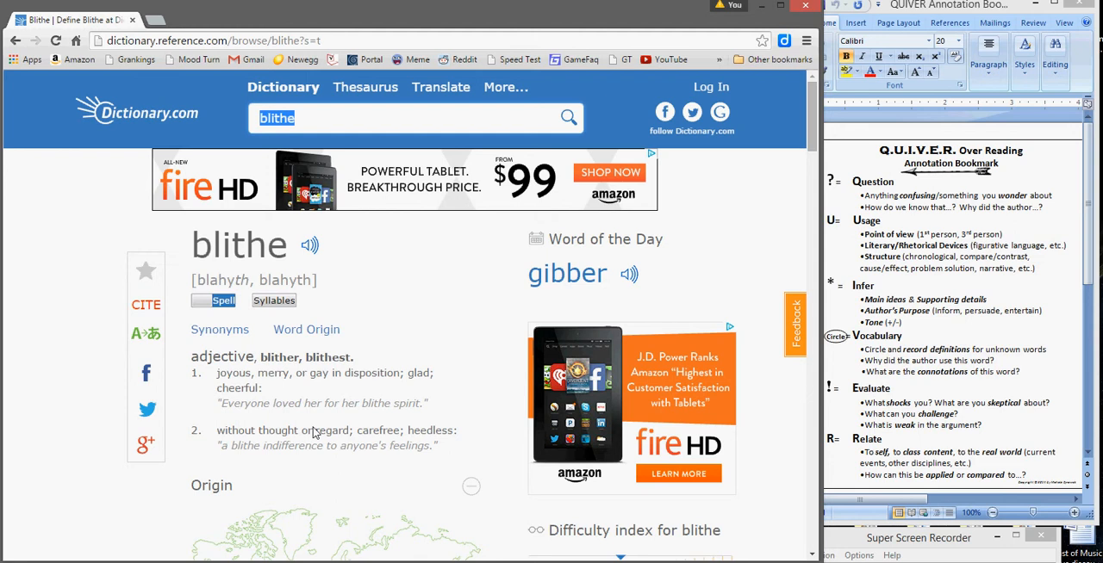
{"action": "left_click", "coordinate": [761, 9]}
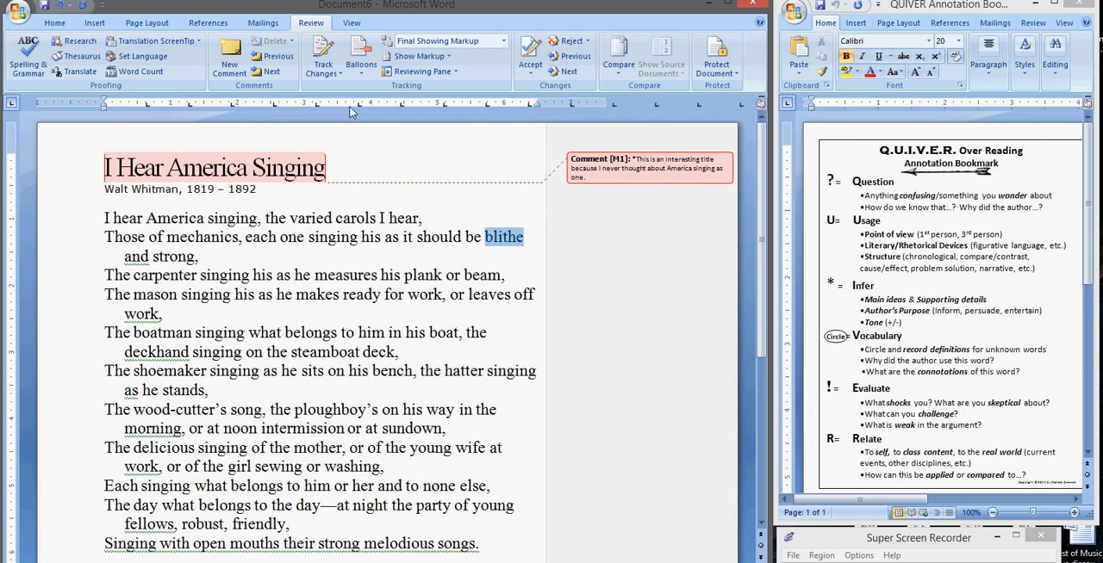
{"action": "left_click", "coordinate": [231, 68]}
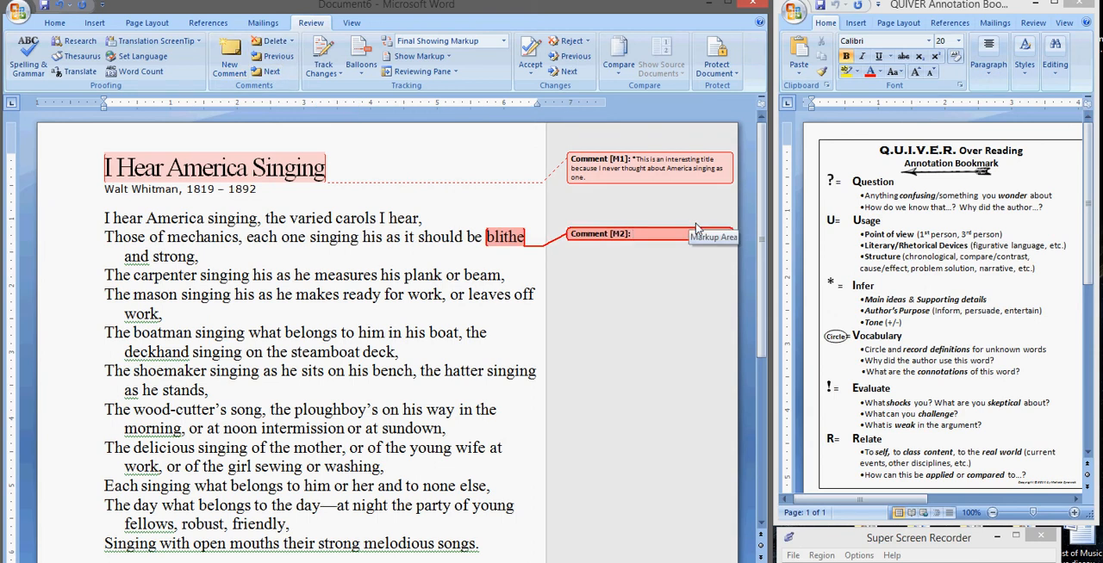
{"action": "type", "text": "This word means joyous"}
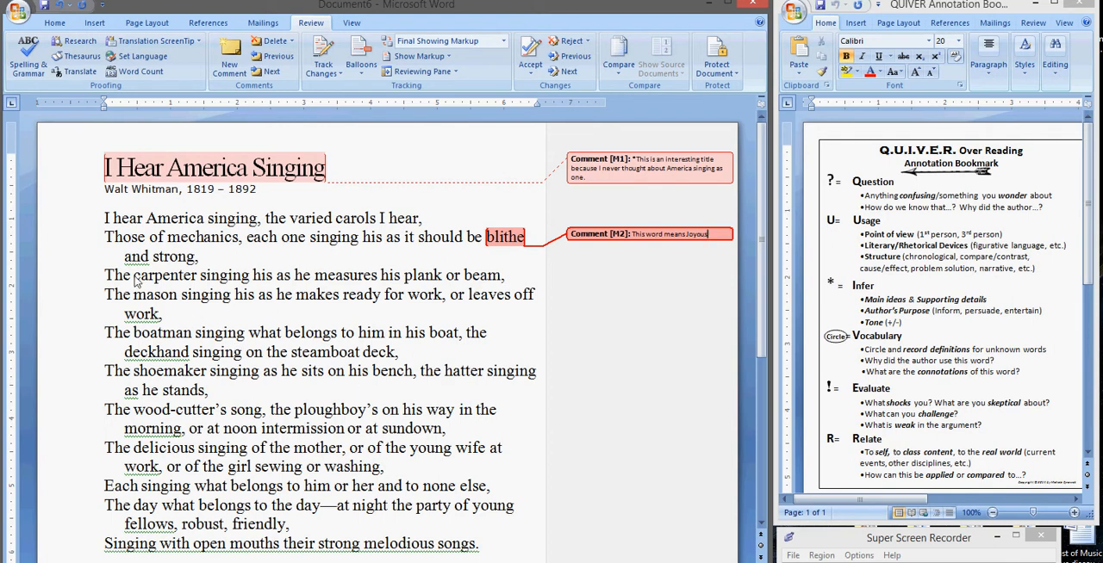
Step: Add a comment to the word "carpenter" reading "R: My father also was a carpenter."
{"action": "left_click_drag", "start_coordinate": [134, 280], "coordinate": [199, 280]}
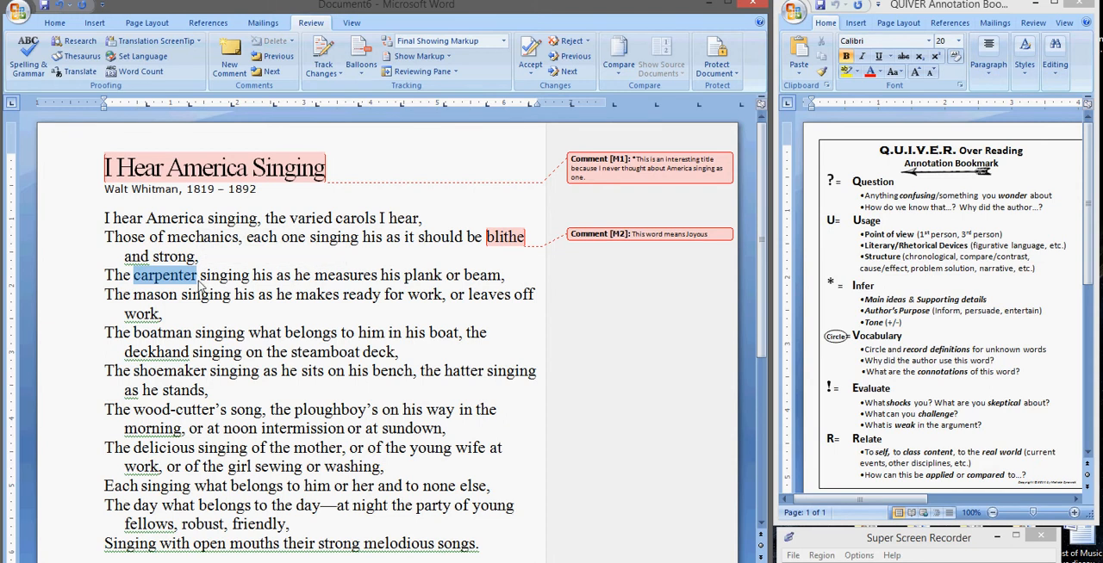
{"action": "left_click", "coordinate": [229, 56]}
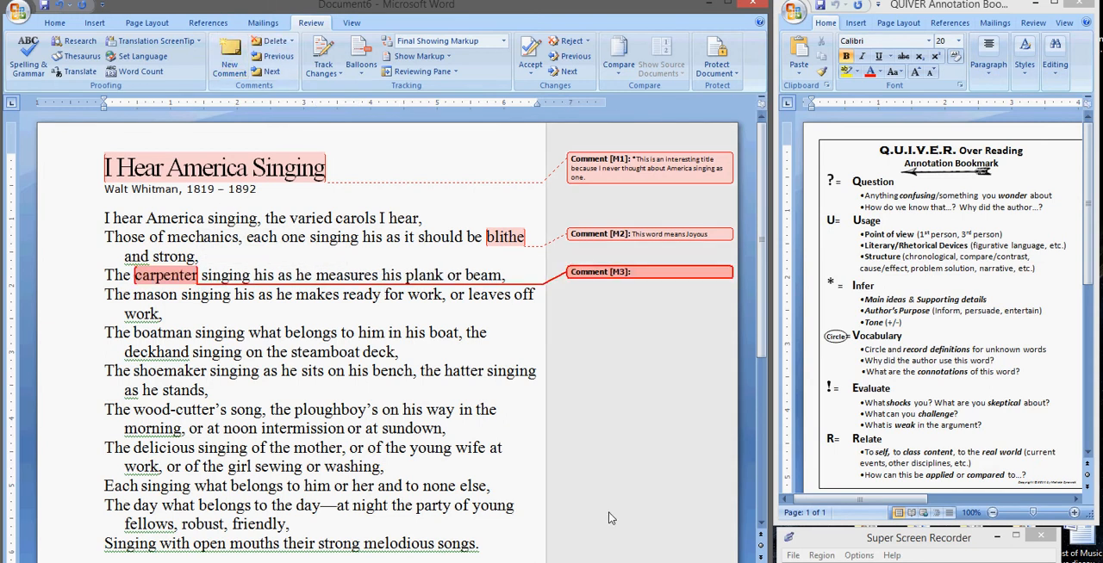
{"action": "type", "text": "R: and"}
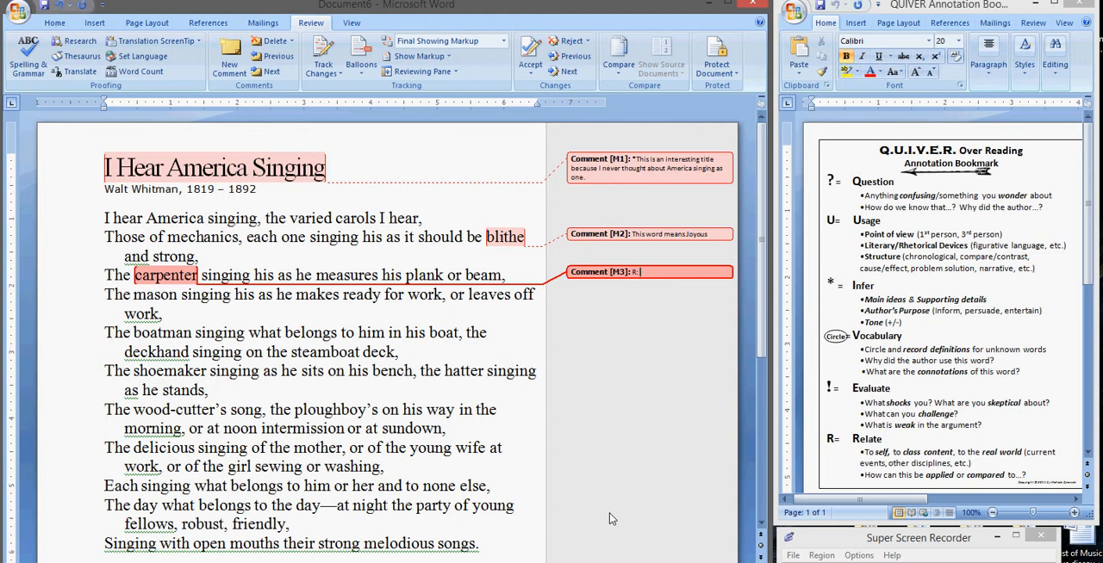
{"action": "type", "text": "My father also was a carpenter."}
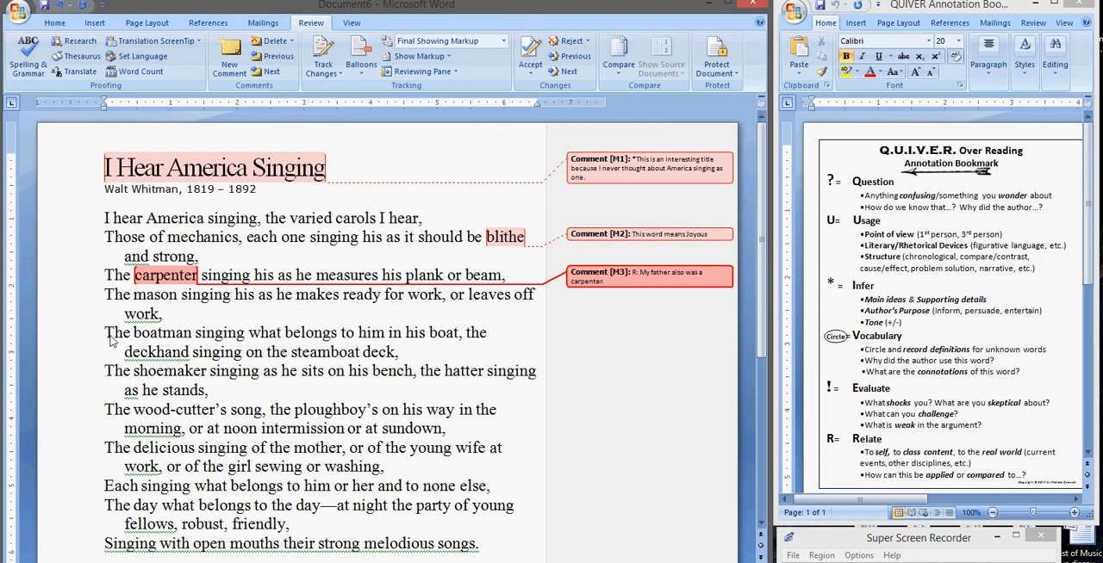
Step: Comment on "The" at the start of the boatman line with "U: Whitman is repeating The at the beginning of each sentence."
{"action": "left_click_drag", "start_coordinate": [106, 336], "coordinate": [134, 340]}
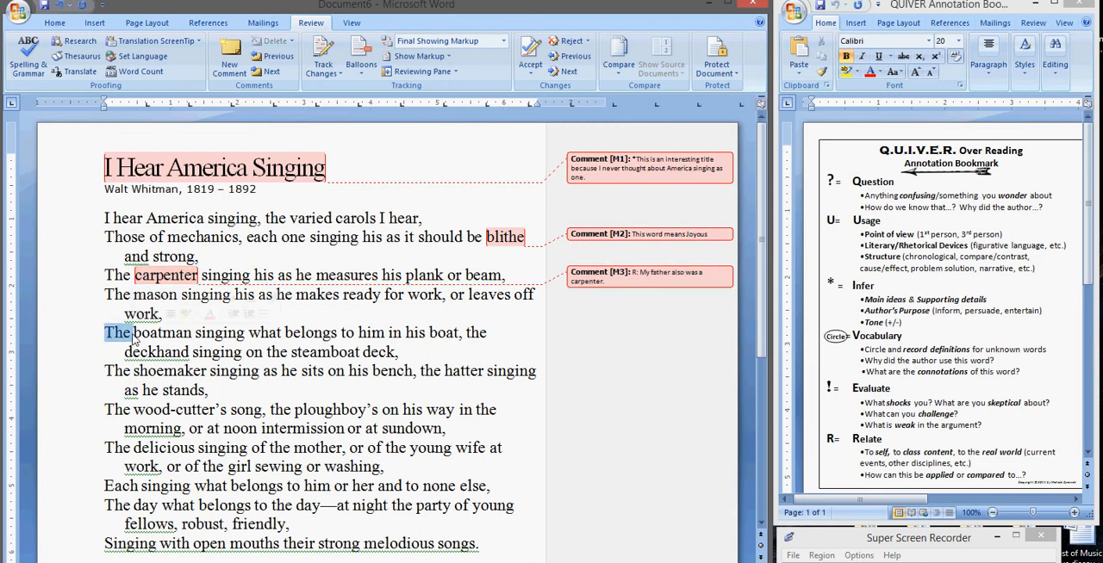
{"action": "left_click", "coordinate": [229, 59]}
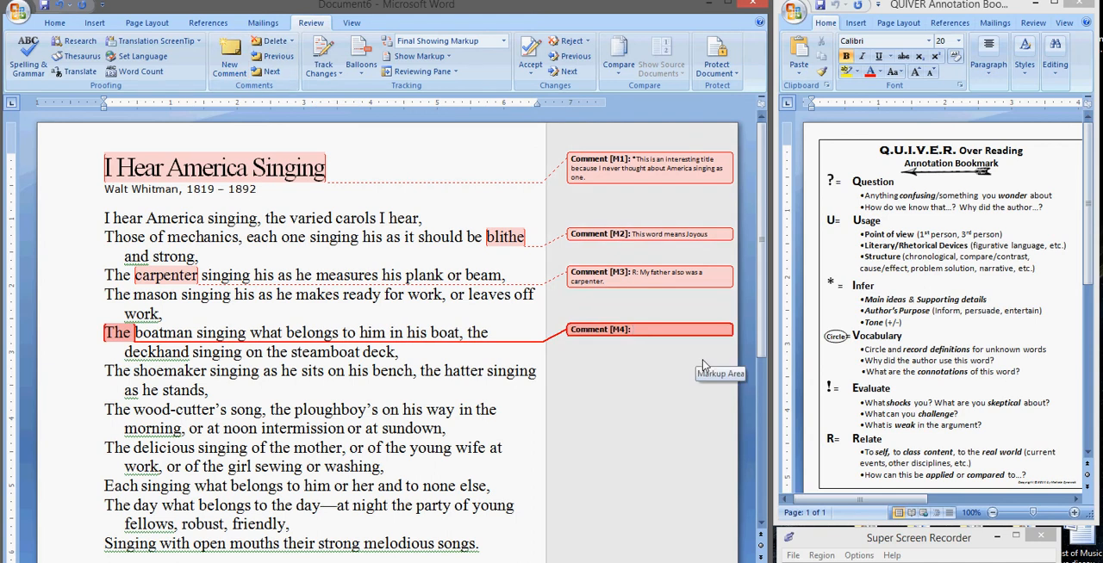
{"action": "type", "text": "U: Whitman is repeating The"}
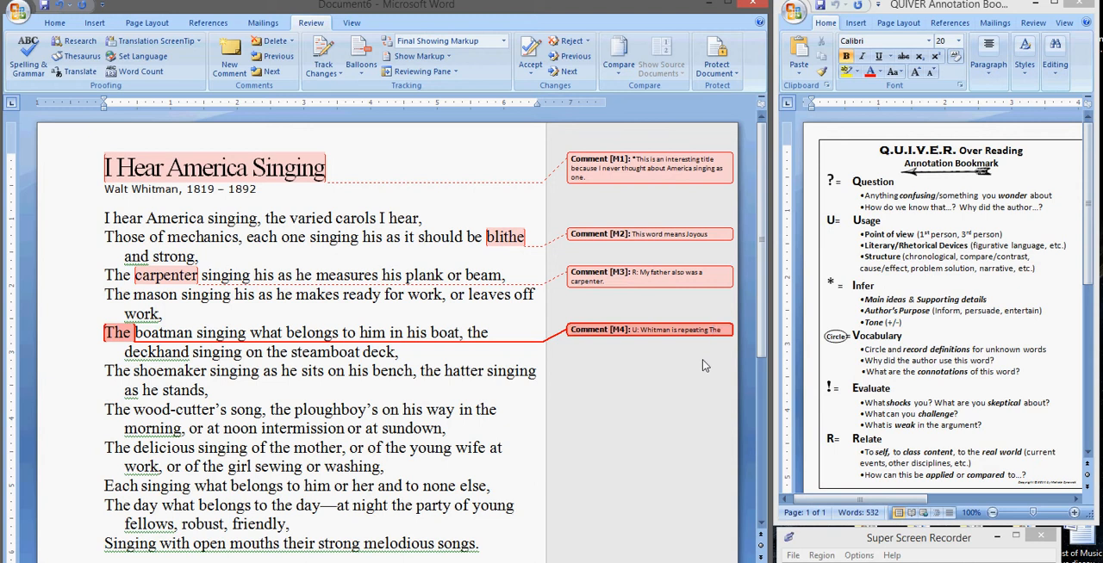
{"action": "type", "text": " at the"}
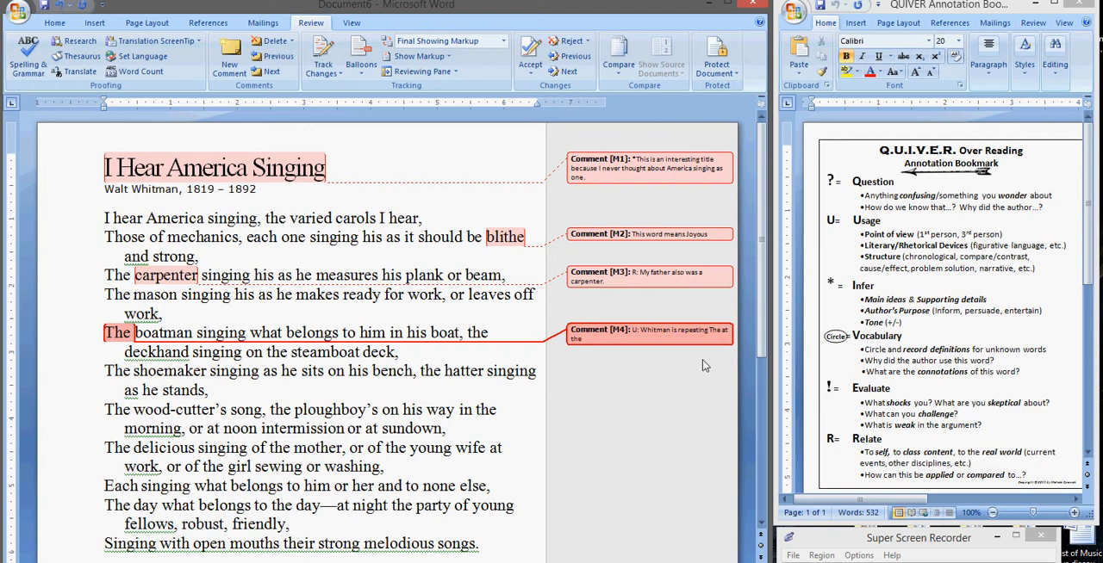
{"action": "type", "text": " beginning of each sentence. H"}
Step: Extend the comment on "The" with "He is using this to show that each job is just as significant as the rest."
{"action": "type", "text": "e is using this to show"}
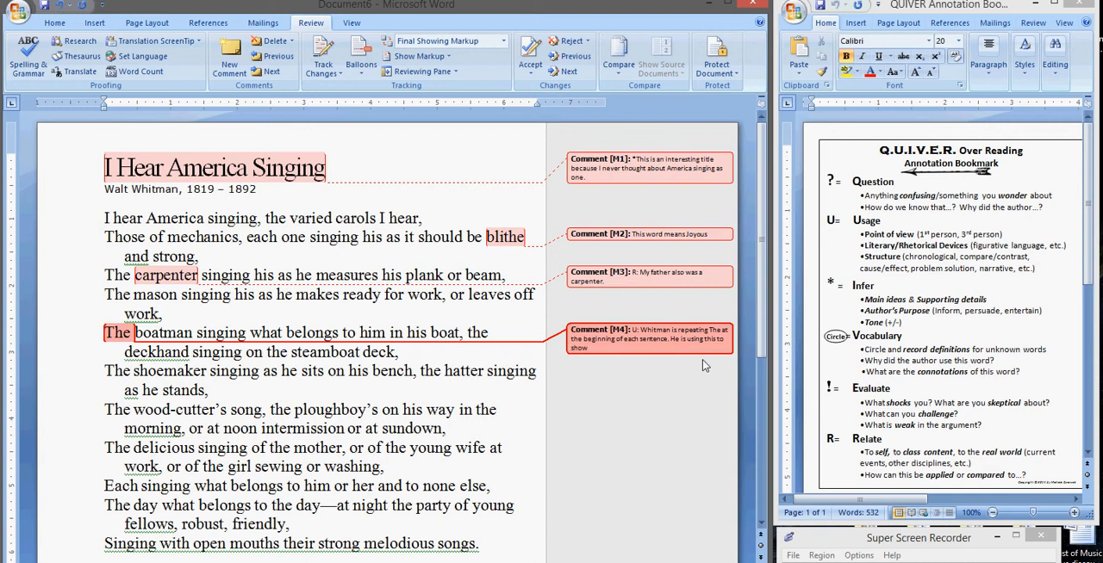
{"action": "type", "text": " that each job is just as significant as the rest."}
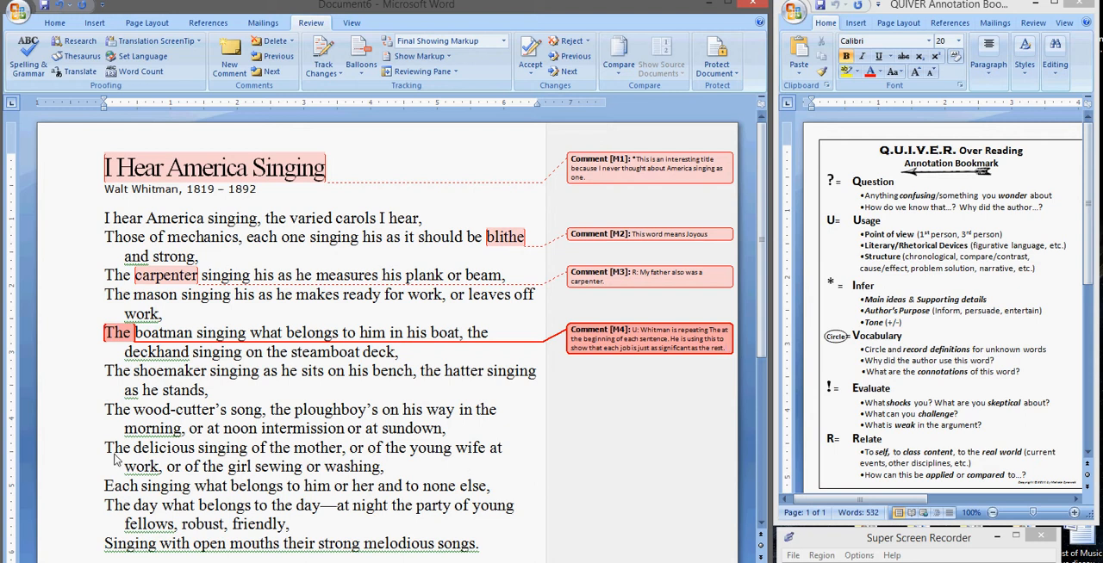
Step: Comment on the whole "delicious singing of the mother" verse with "!Evaluate: People were very narrow-minded in this time period.", fixing the spelling of "narrow-minded"
{"action": "left_click_drag", "start_coordinate": [104, 454], "coordinate": [383, 462]}
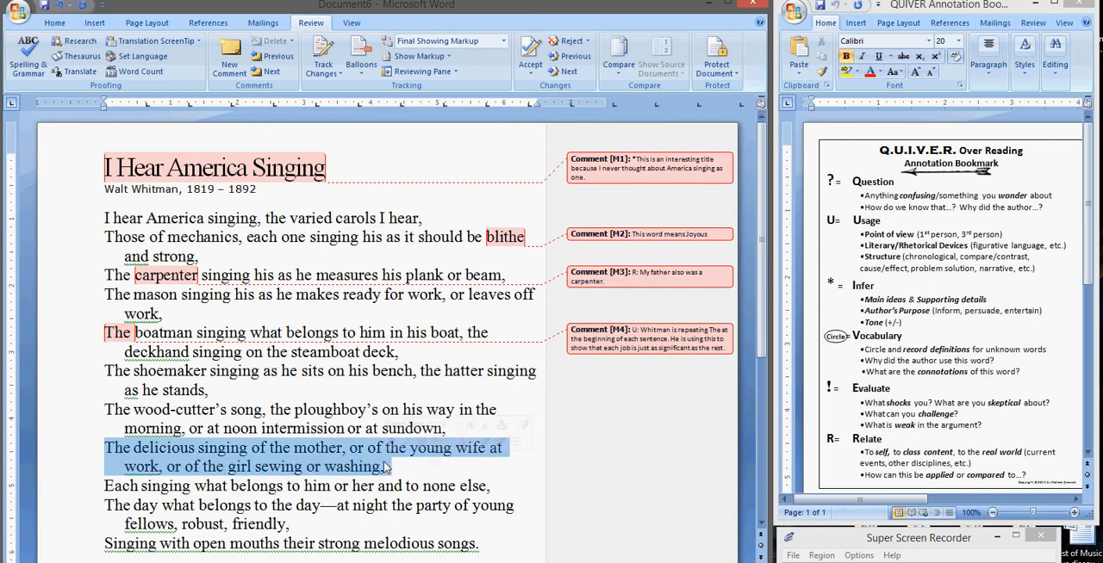
{"action": "right_click", "coordinate": [340, 460]}
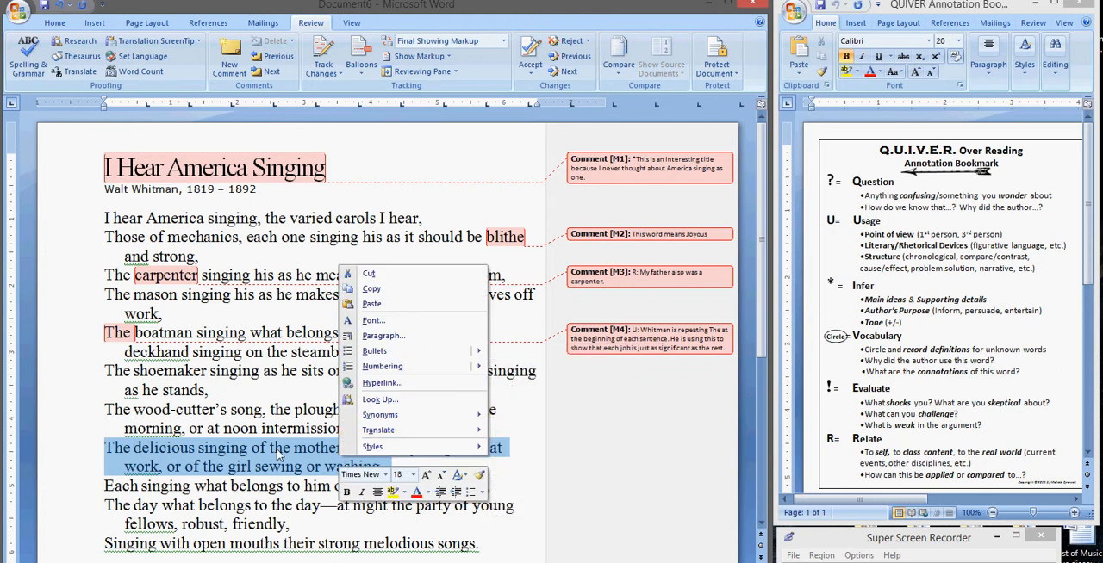
{"action": "key", "text": "Escape"}
{"action": "left_click", "coordinate": [233, 62]}
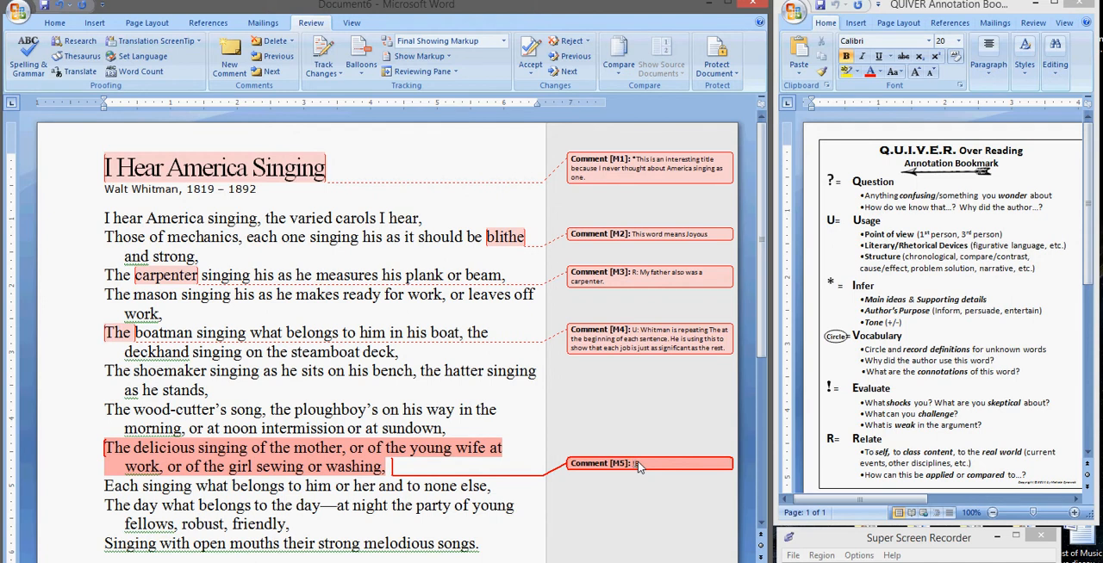
{"action": "type", "text": "valuate: People were very narrowminded in this"}
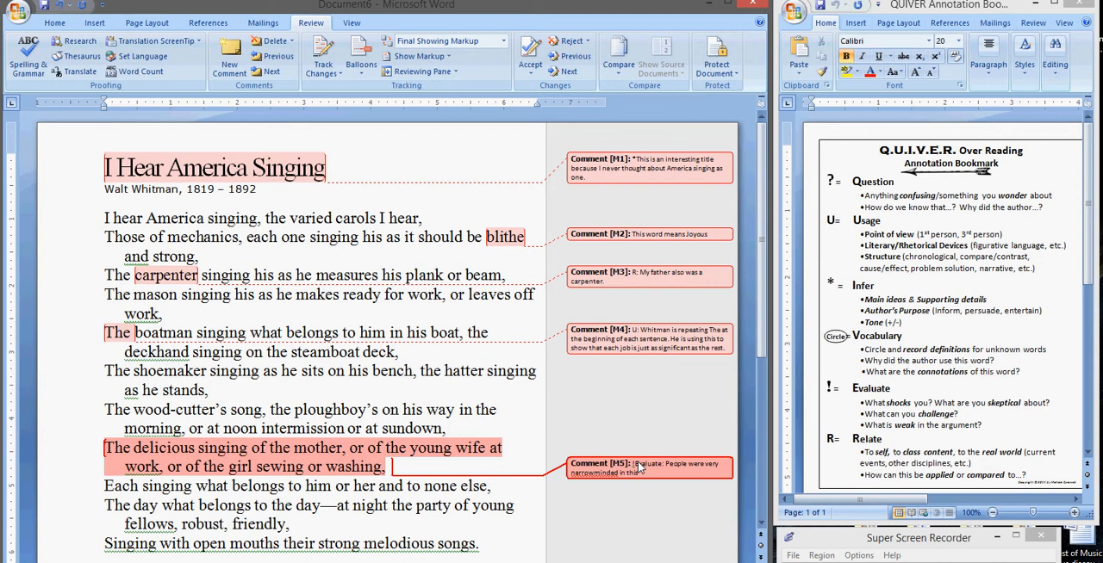
{"action": "type", "text": " time period."}
{"action": "right_click", "coordinate": [590, 474]}
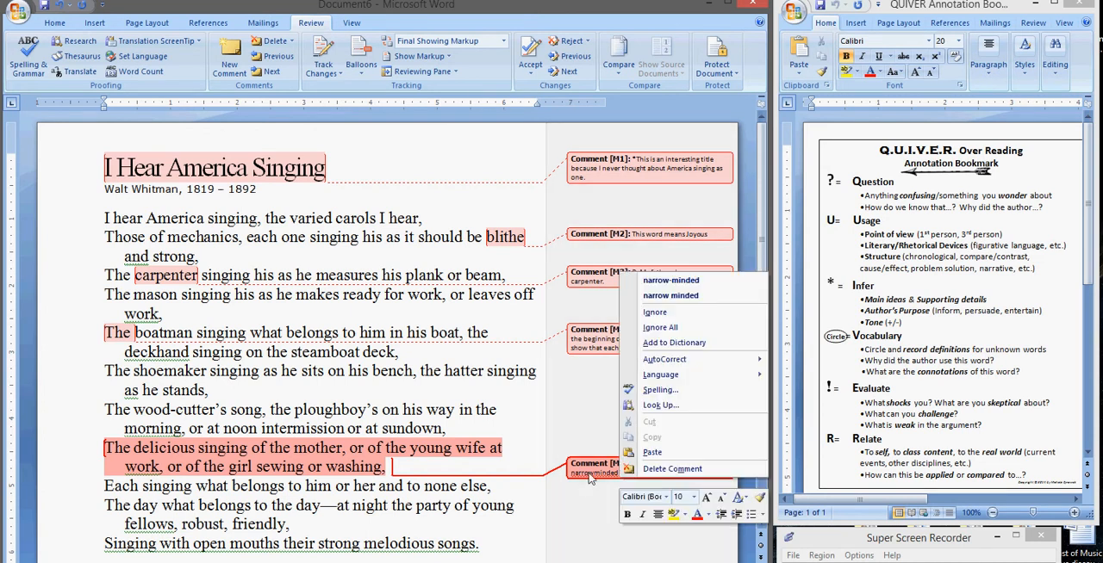
{"action": "left_click", "coordinate": [660, 282]}
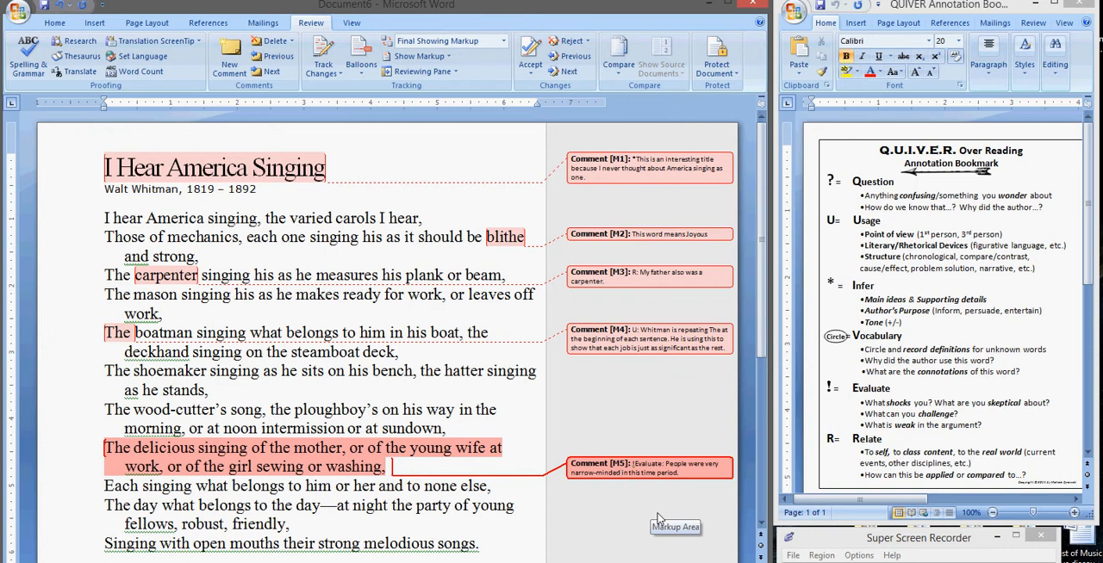
Step: Comment on "Each singing what belongs to him or her and to none else" with "*It seems like Whitman is using a metaphor"
{"action": "left_click", "coordinate": [110, 491]}
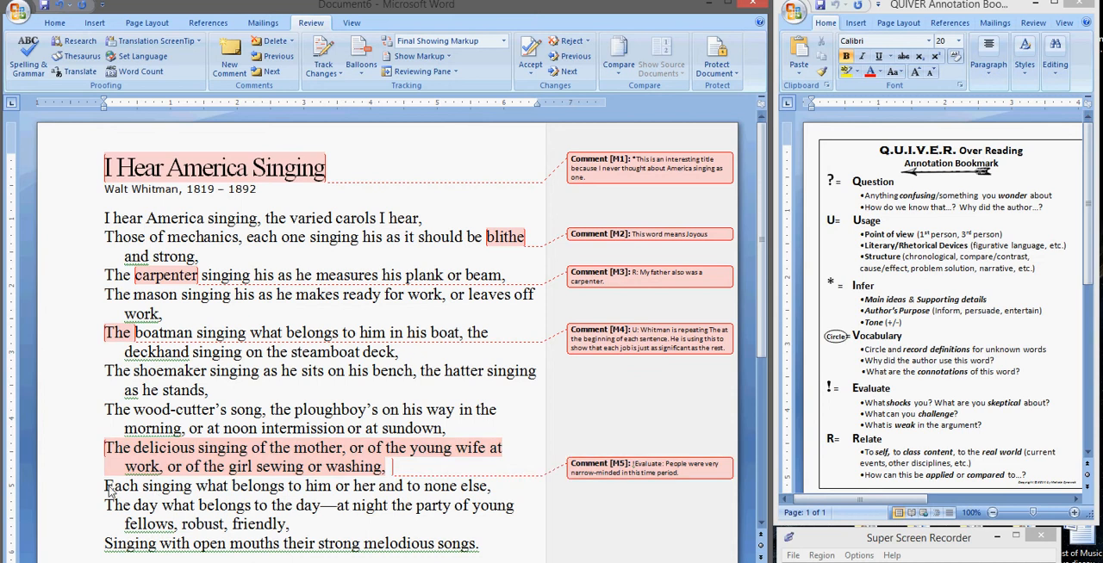
{"action": "left_click_drag", "start_coordinate": [110, 491], "coordinate": [489, 493]}
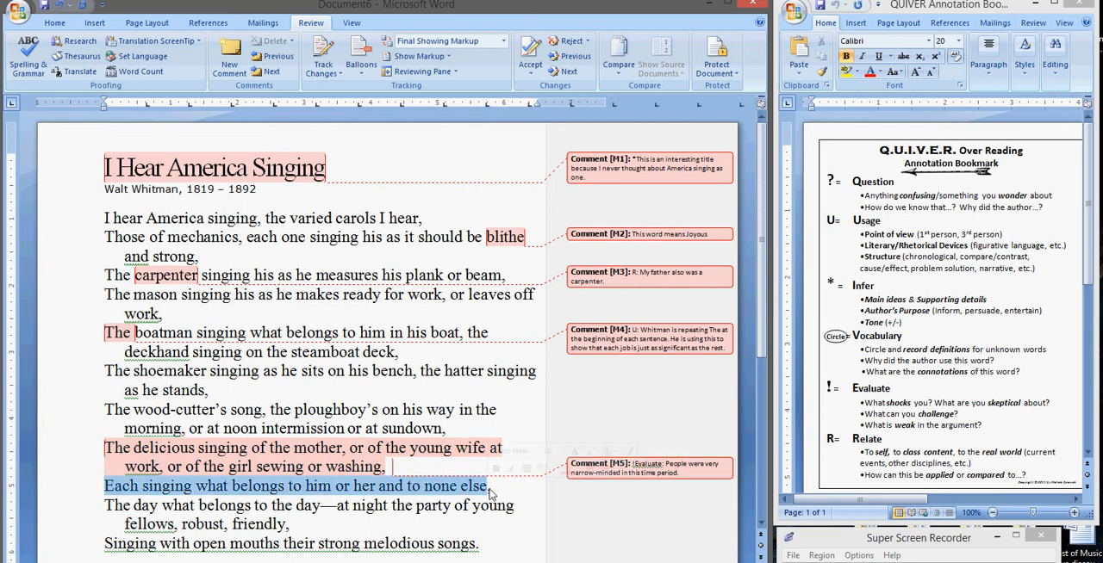
{"action": "right_click", "coordinate": [420, 490]}
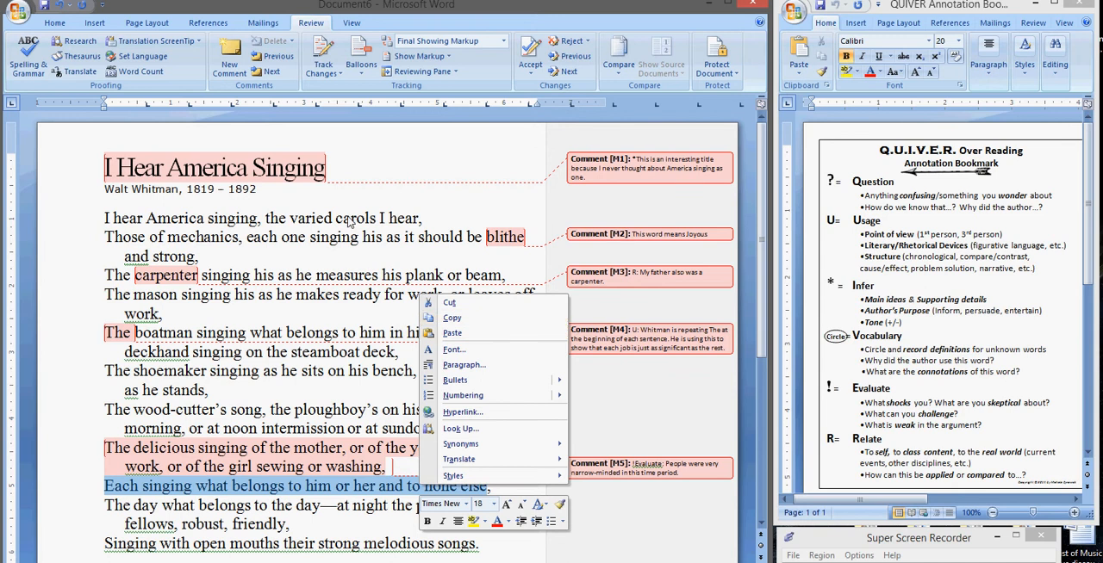
{"action": "left_click", "coordinate": [232, 54]}
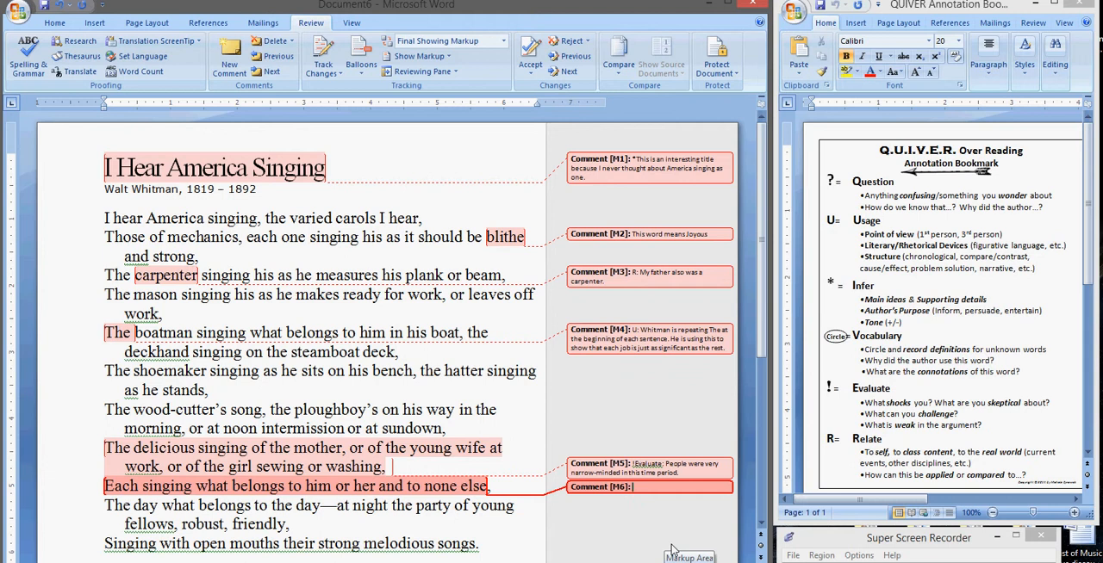
{"action": "type", "text": "*"}
{"action": "type", "text": "seems like"}
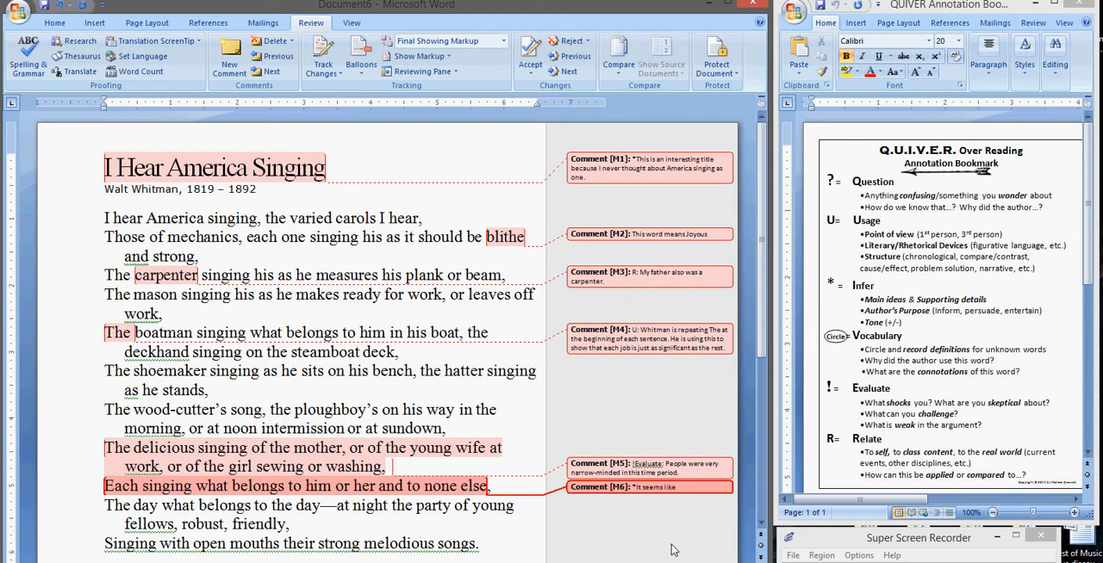
{"action": "type", "text": " Whitman is using a metaphor"}
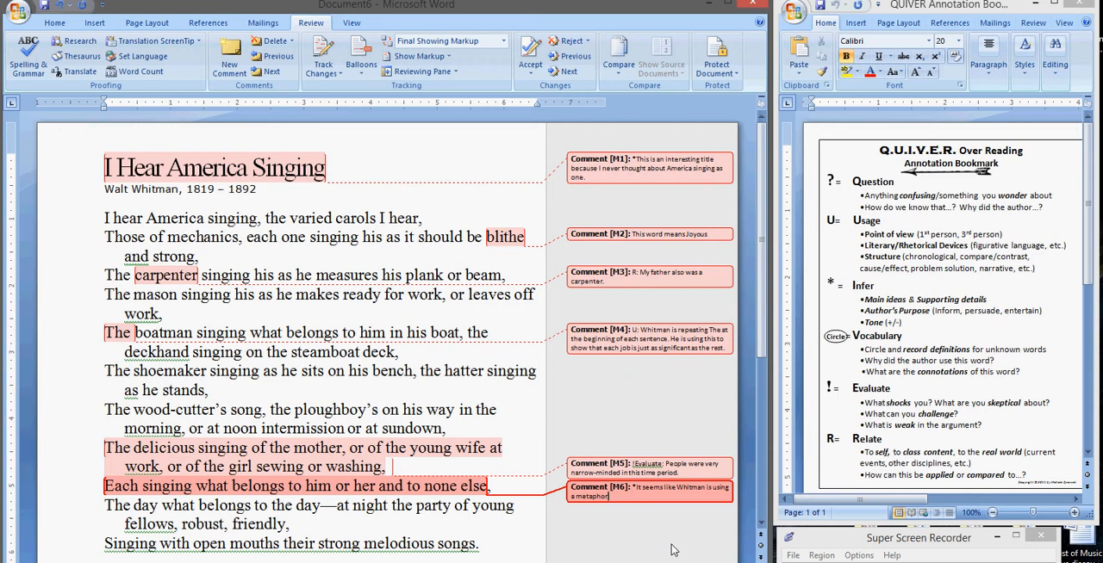
{"action": "type", "text": " to display the diversity of America, just like the v"}
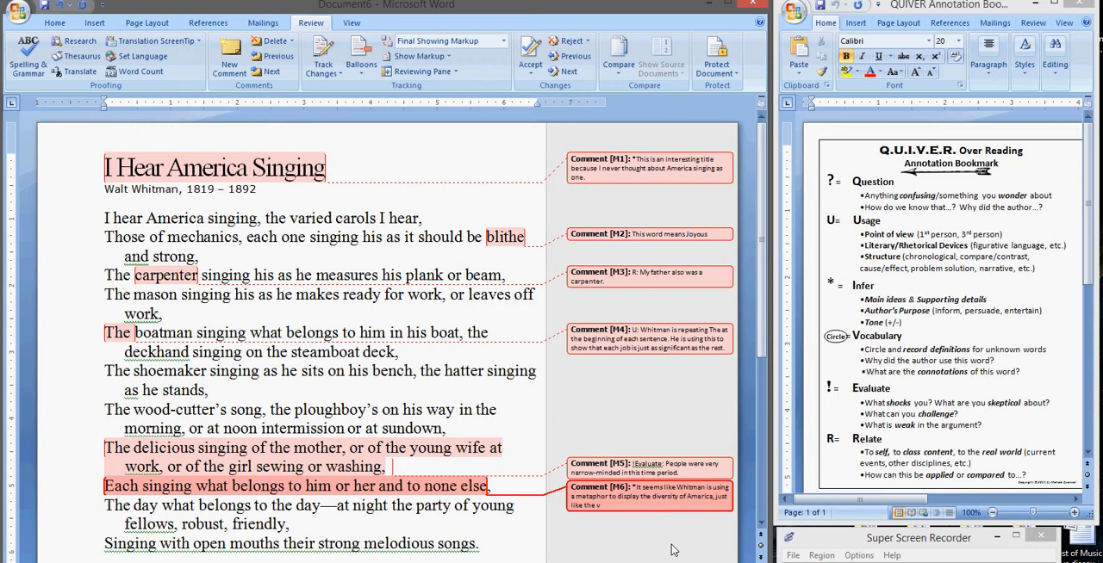
{"action": "type", "text": "oices in a choic"}
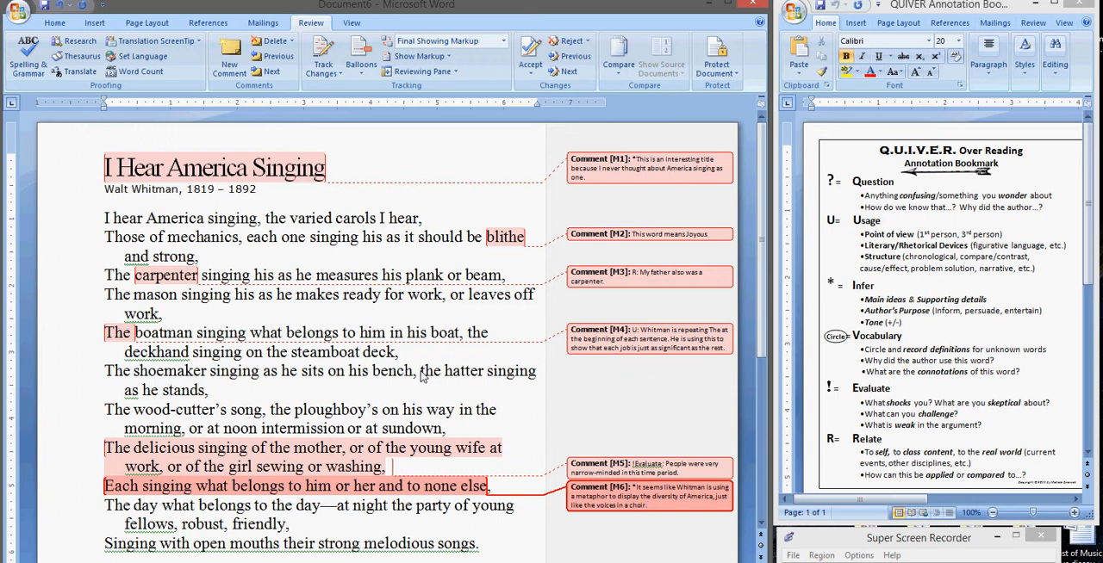
Step: Add a comment to "the hatter singing" reading "? Why did Whitman only choose to write about these jobs?"
{"action": "left_click_drag", "start_coordinate": [422, 376], "coordinate": [515, 374]}
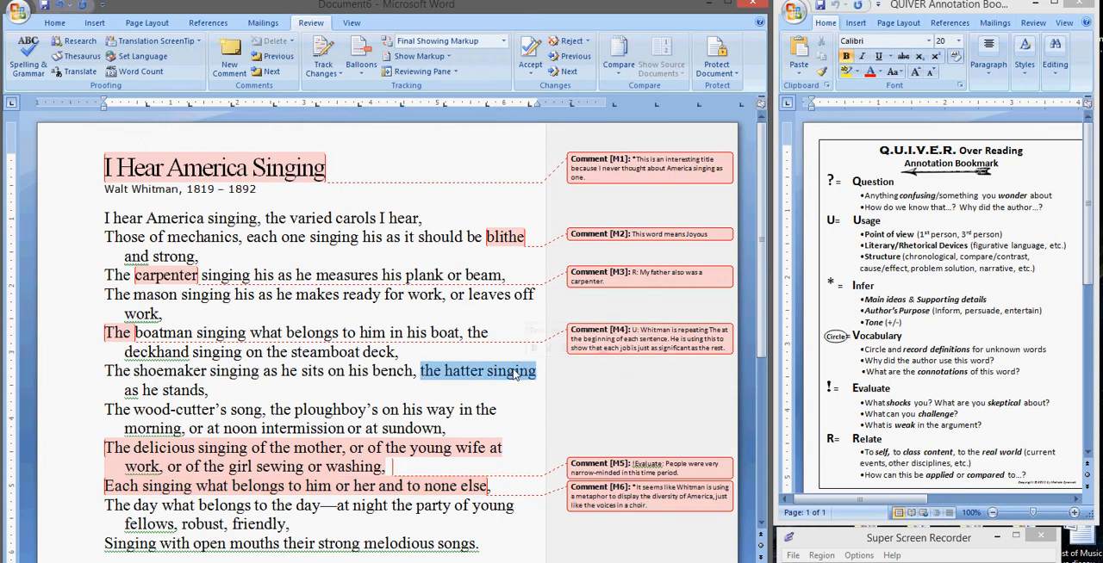
{"action": "right_click", "coordinate": [515, 373]}
{"action": "left_click", "coordinate": [229, 55]}
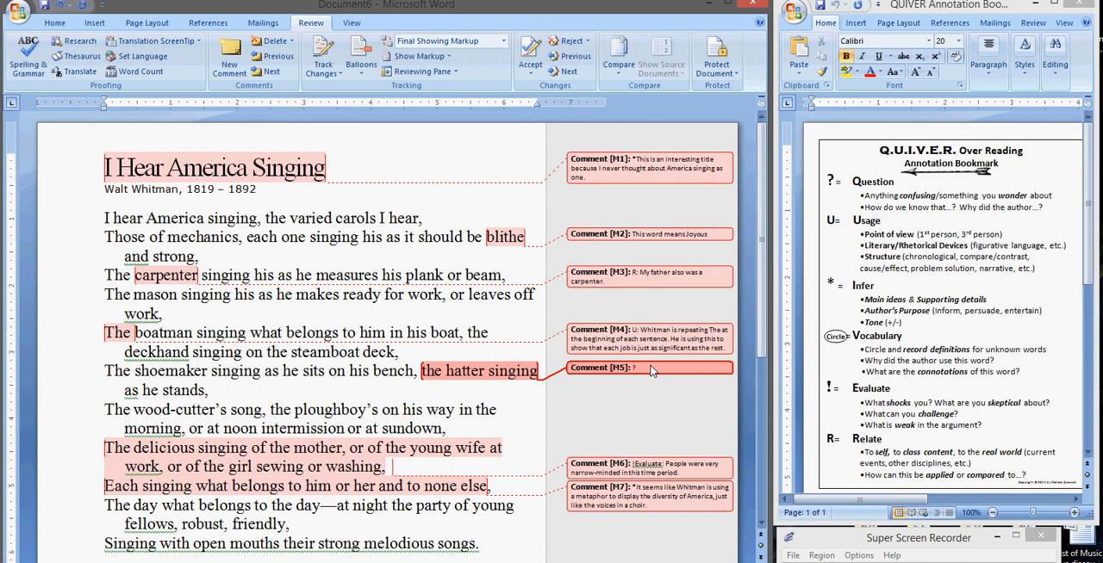
{"action": "type", "text": "? Why did Whitman only choose"}
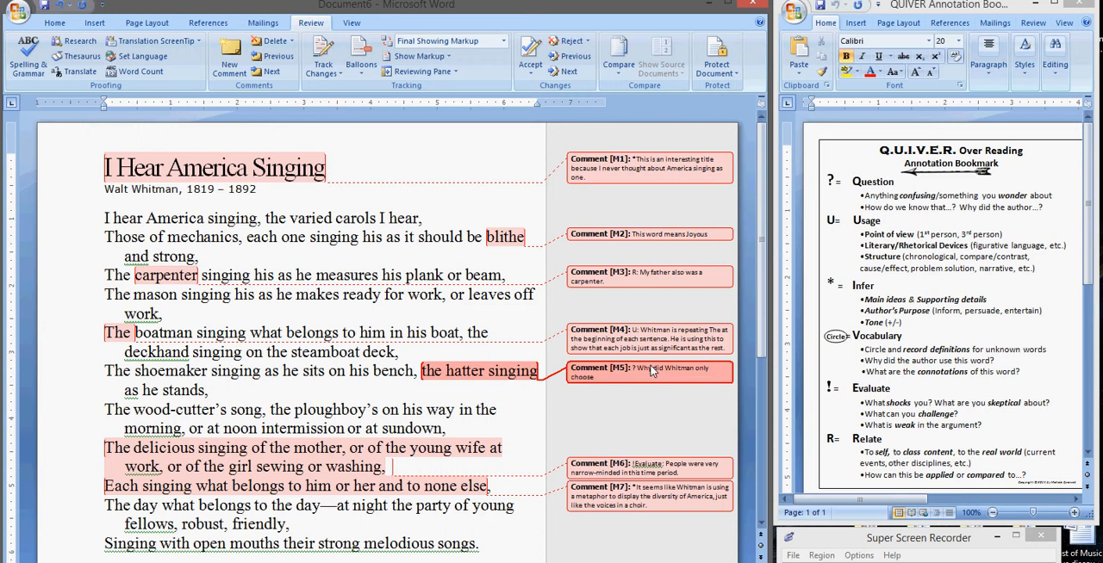
{"action": "type", "text": " to write about them"}
{"action": "type", "text": " jobs?"}
Step: Continue the comment on "the hatter singing" with "Possibly it has something to do with the time period"
{"action": "type", "text": "Possibly it has something"}
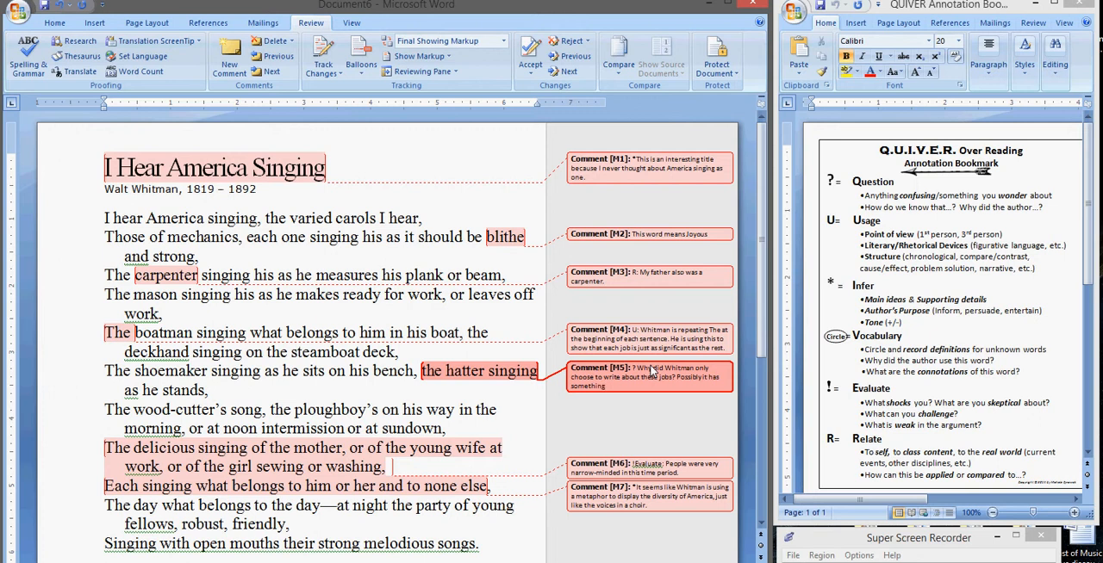
{"action": "type", "text": " to do with the time perio"}
{"action": "key", "text": "BackSpace"}
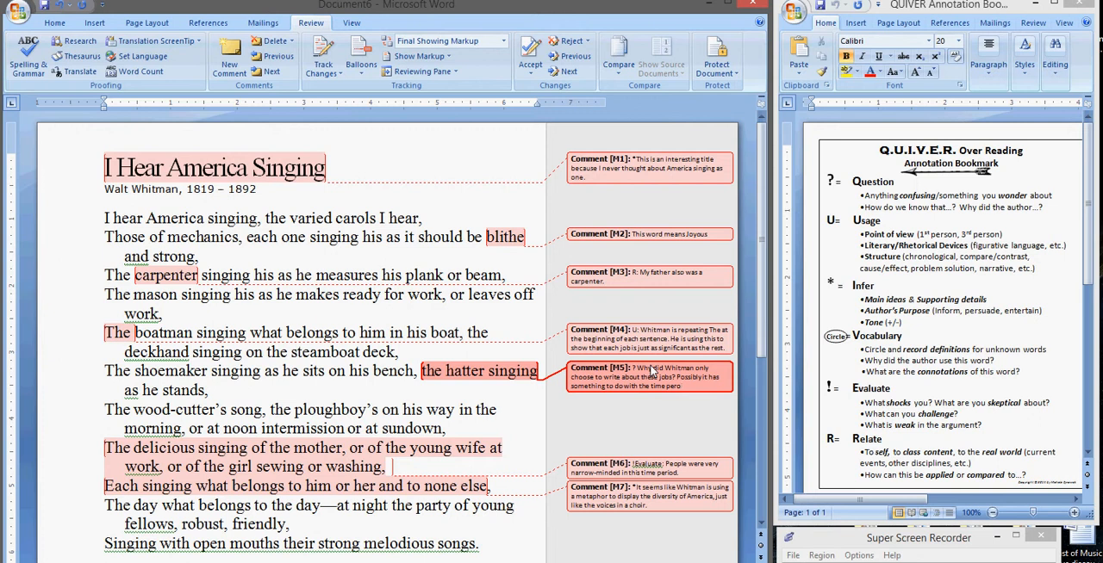